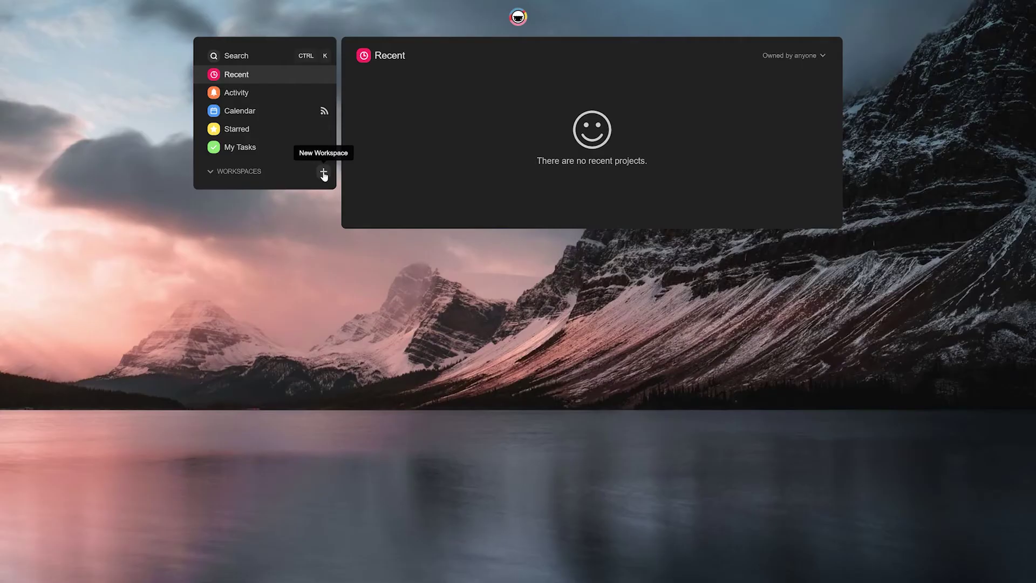
Step: Create the pink Sprint Planning workspace and invite two teammates as editors
click(324, 171)
text(Sprint Pla)
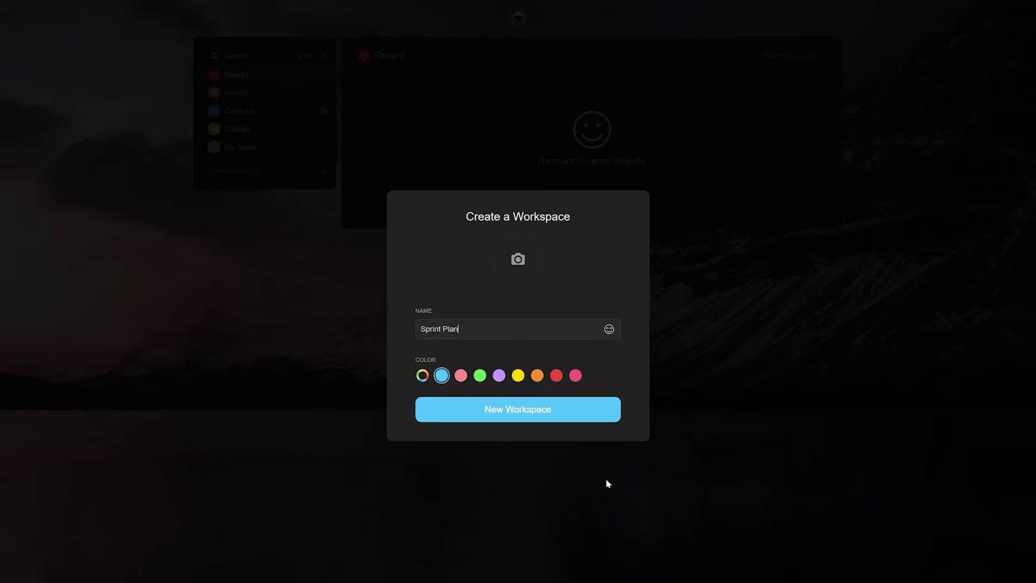
text(ning)
click(461, 376)
click(465, 409)
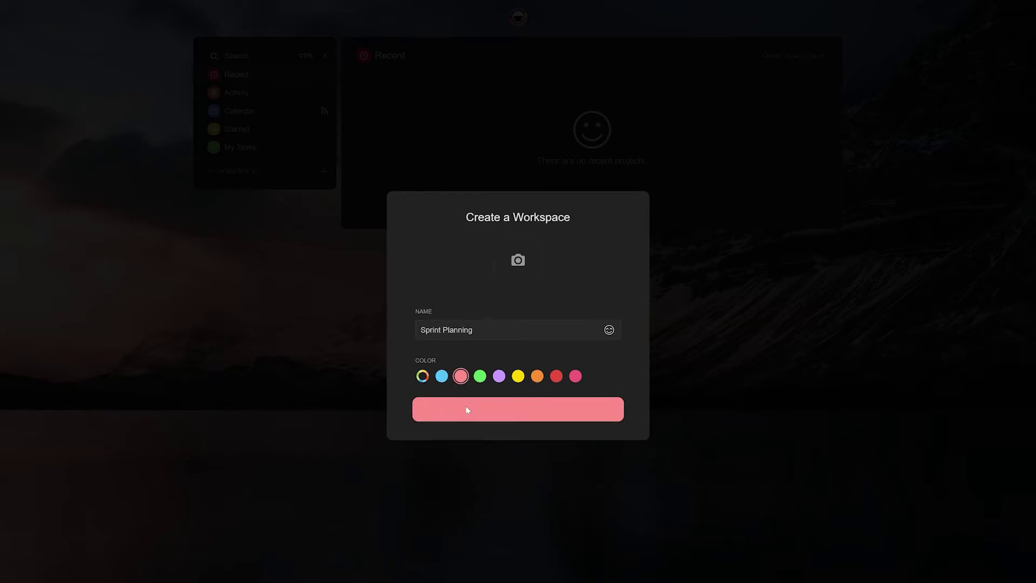
text(arvi)
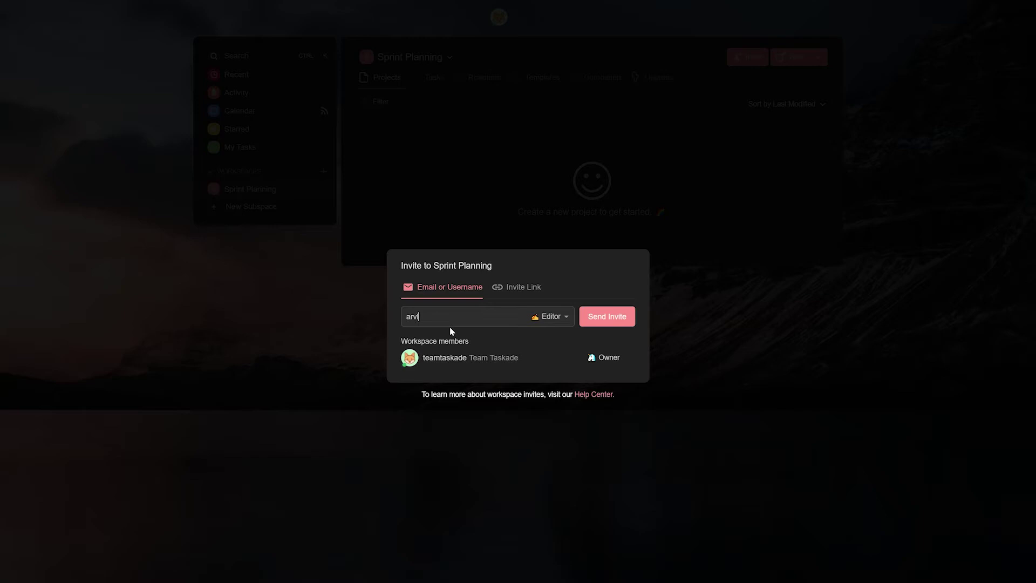
text(20)
key(Return)
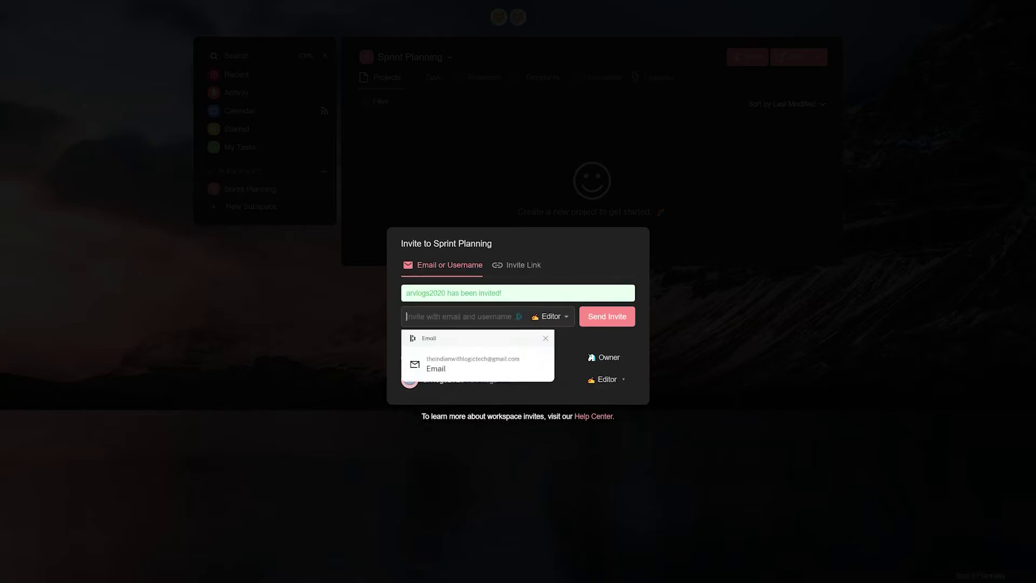
text(roy)
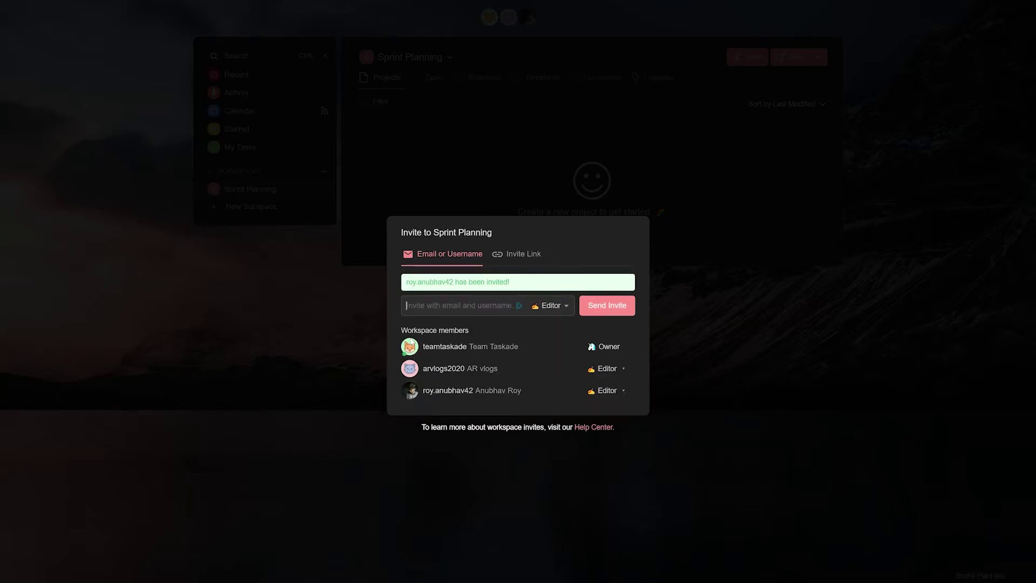
click(343, 337)
Step: Start a blank project, then view the Agile Sprint Planning template in the gallery
click(797, 57)
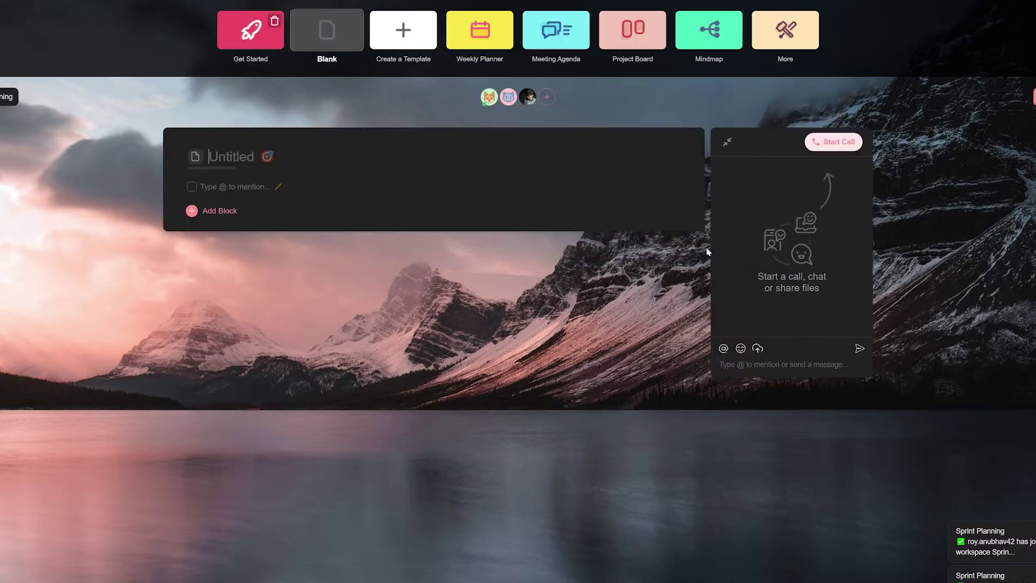
click(785, 30)
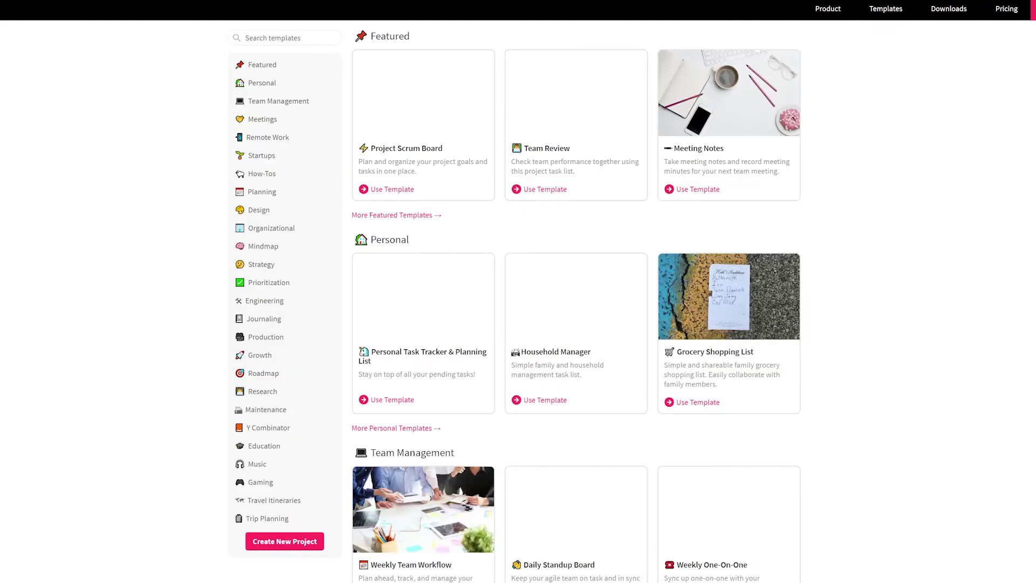
text(sprint)
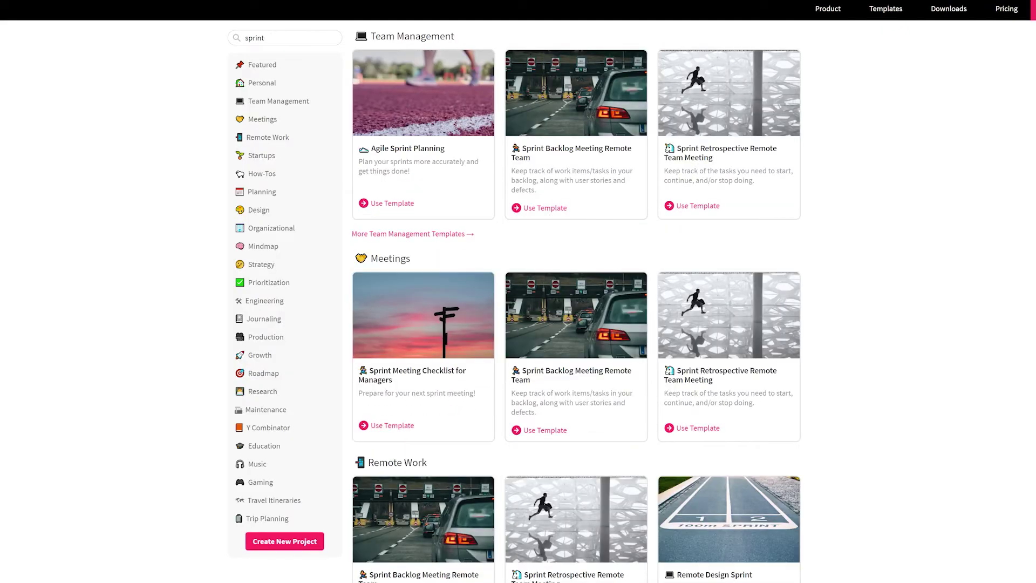
click(362, 170)
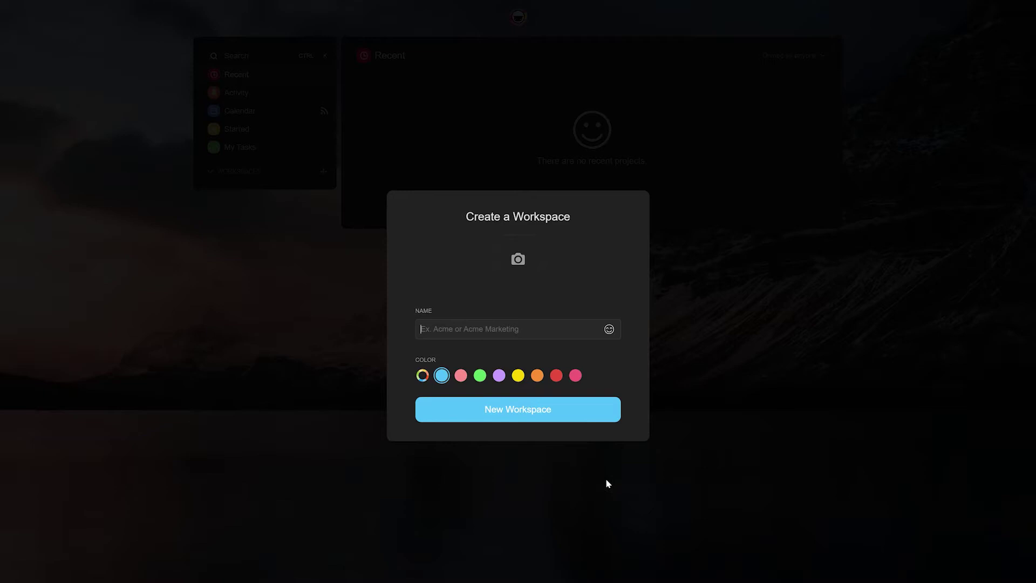
text(ng)
Step: Create the pink Sprint Planning workspace and send the first teammate's invite
click(461, 376)
click(469, 407)
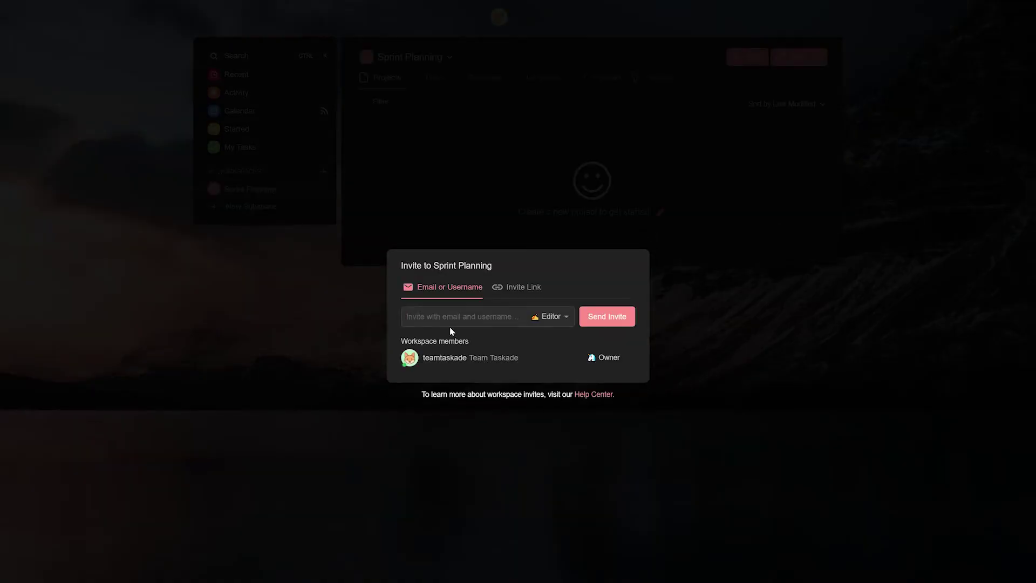
text(arvlogs2020)
key(Return)
text(roy.)
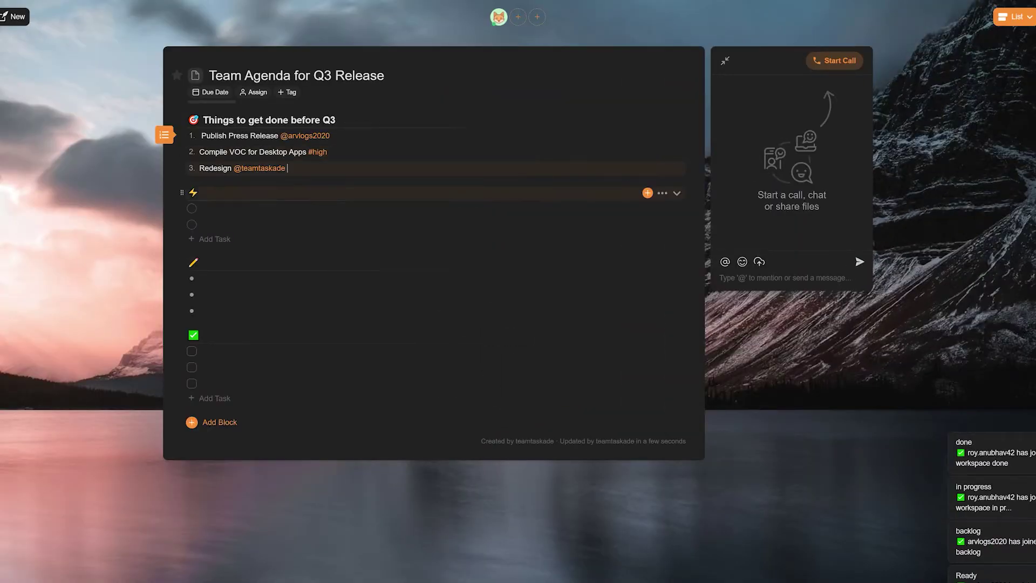
Step: Invite a teammate to the project as editor and delete the empty task block
click(519, 17)
click(620, 378)
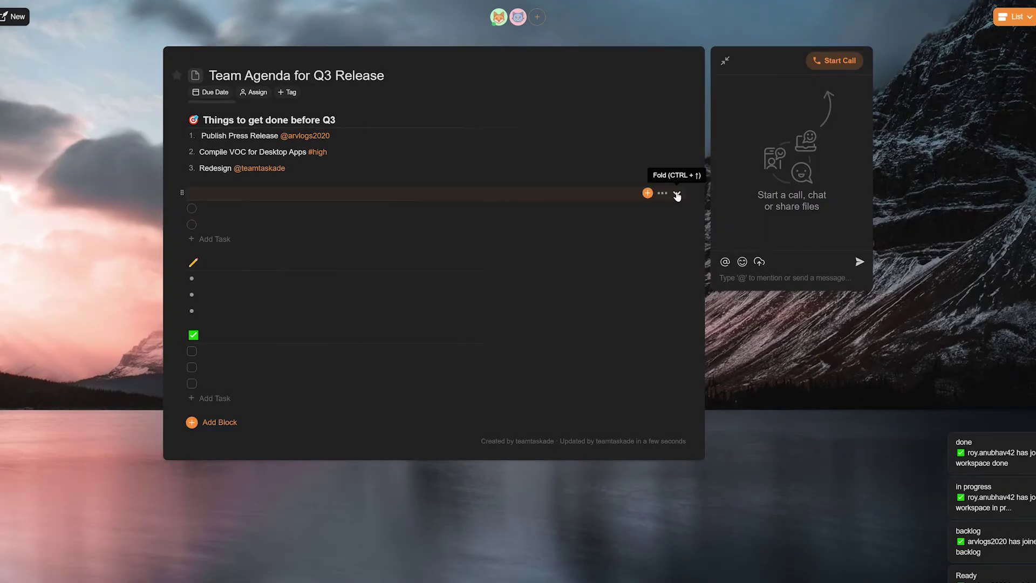
click(662, 193)
click(674, 400)
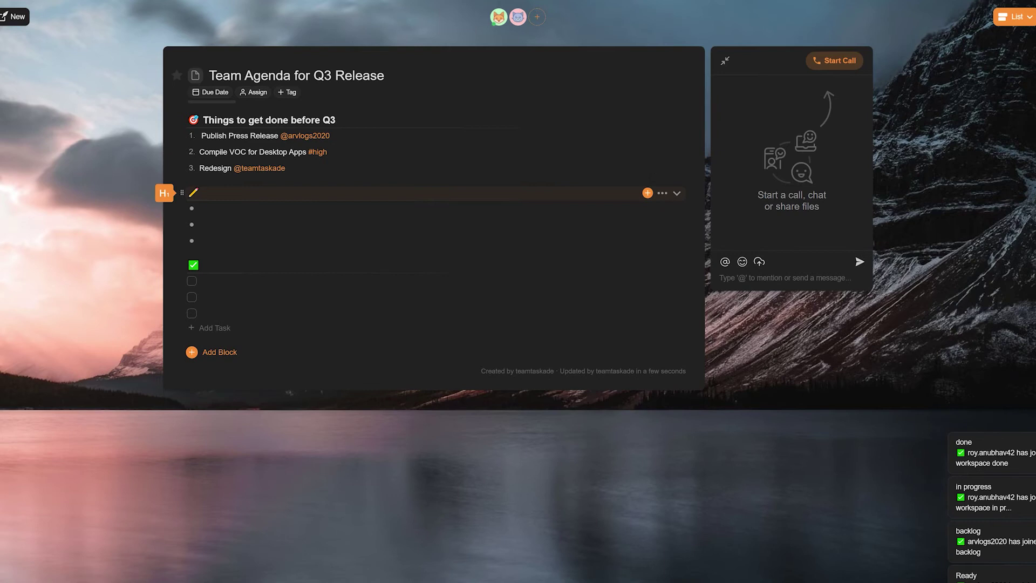
Step: Set the project's due date range starting May 6, 2021
click(207, 93)
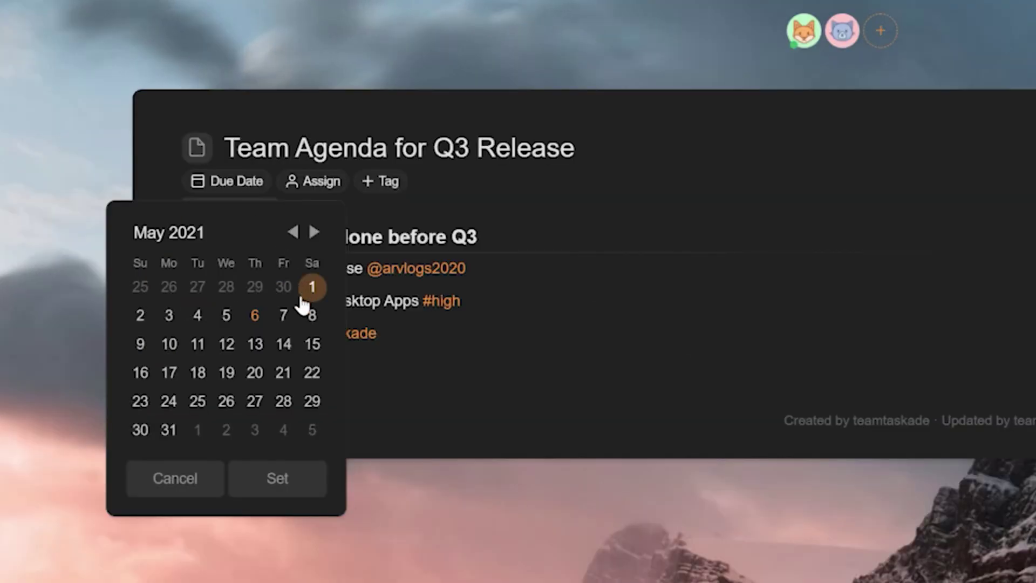
click(254, 316)
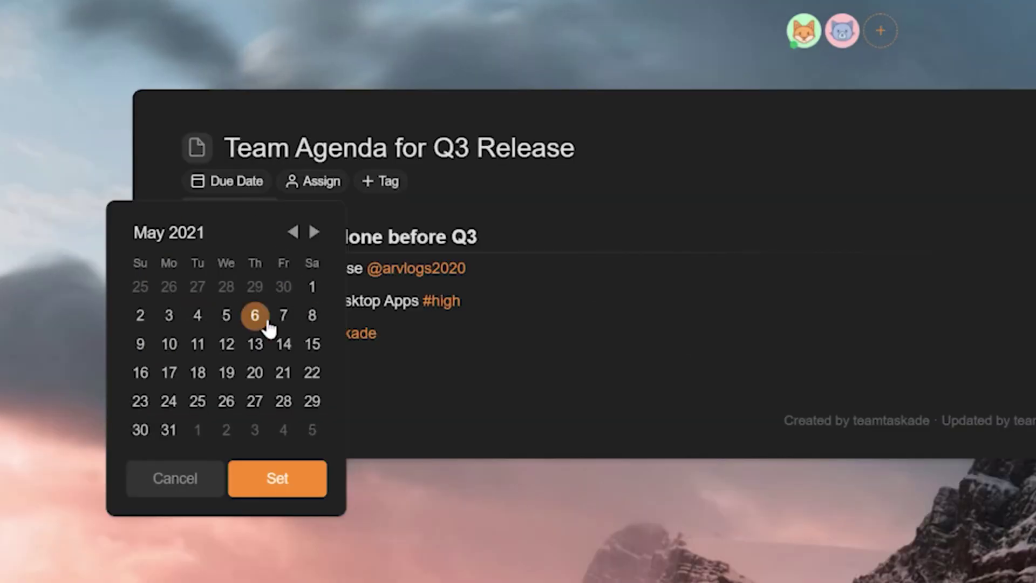
click(284, 344)
click(277, 478)
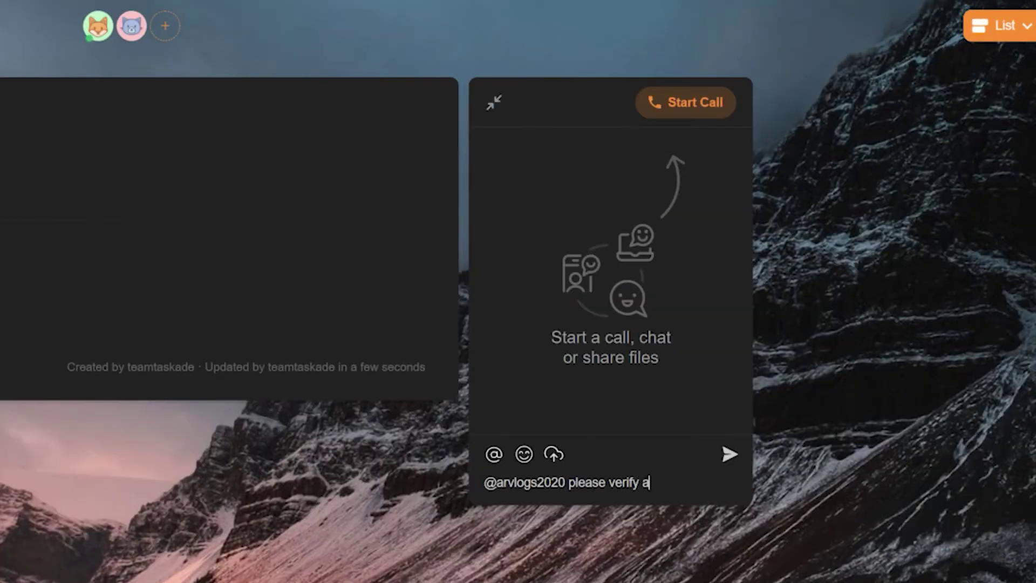
text(the new press release before our q3 even)
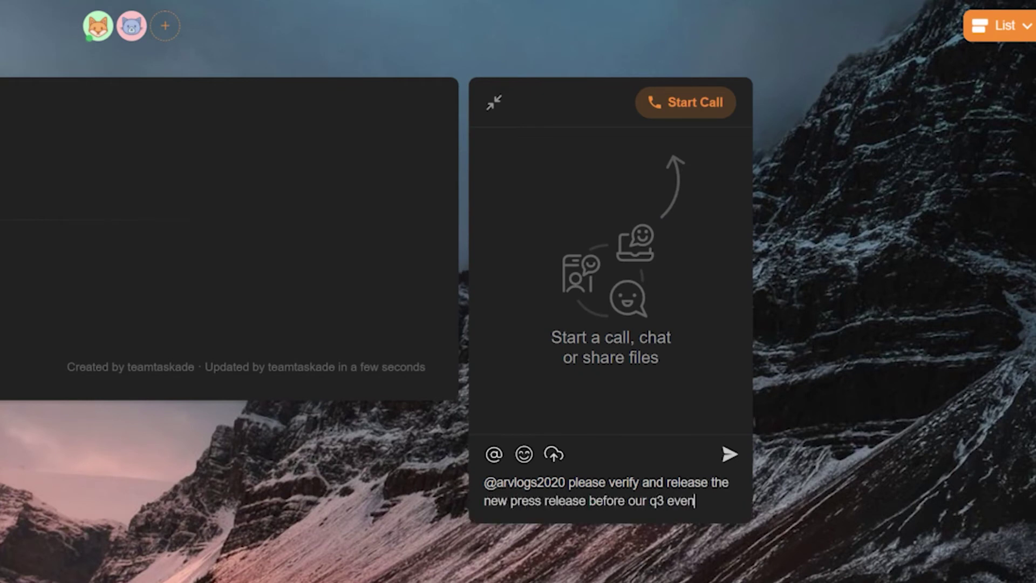
key(Return)
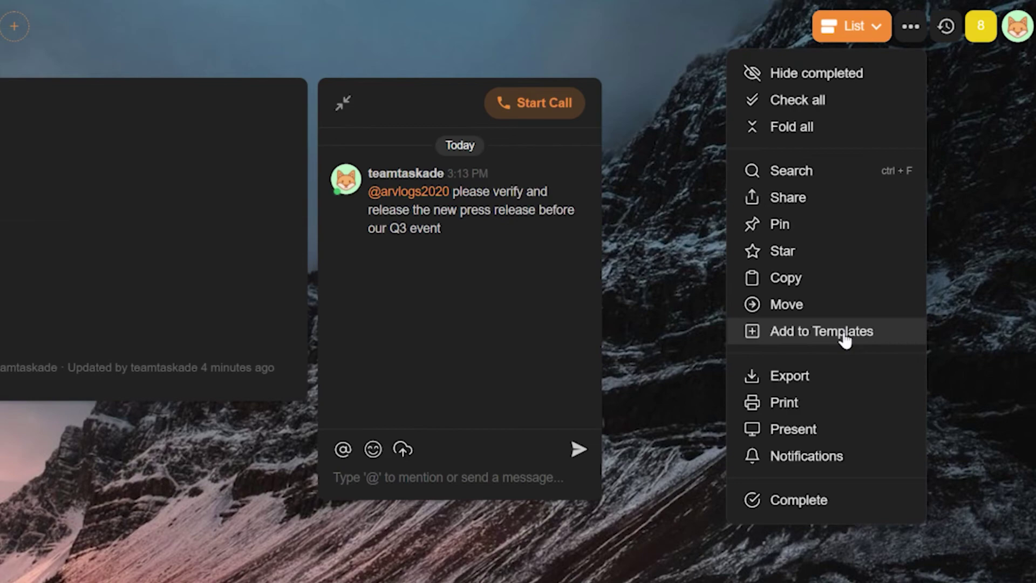
Step: Add the project to the current workspace's templates and finish the current task row
click(843, 340)
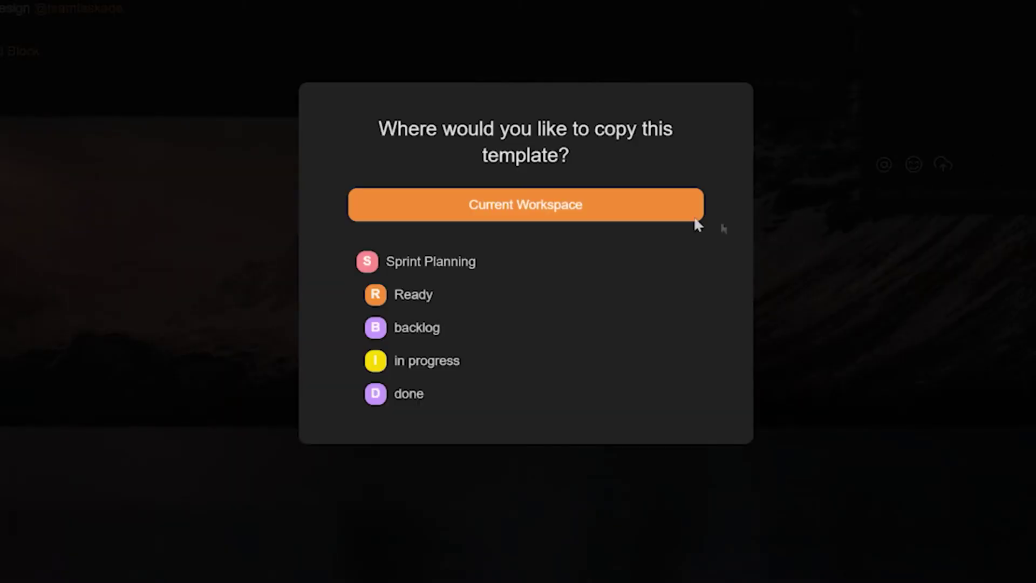
click(556, 208)
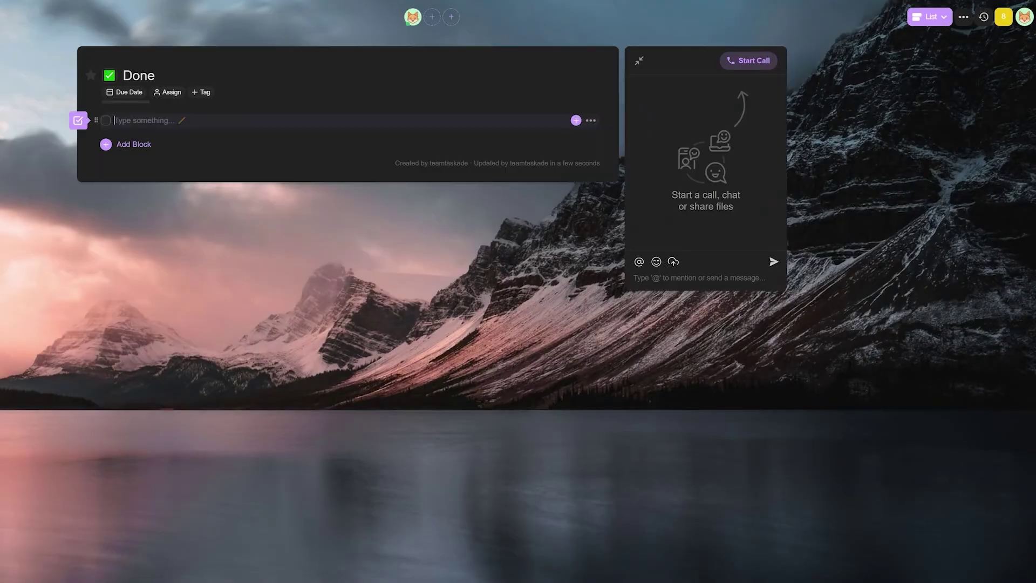
text(Release MobileApp)
key(Return)
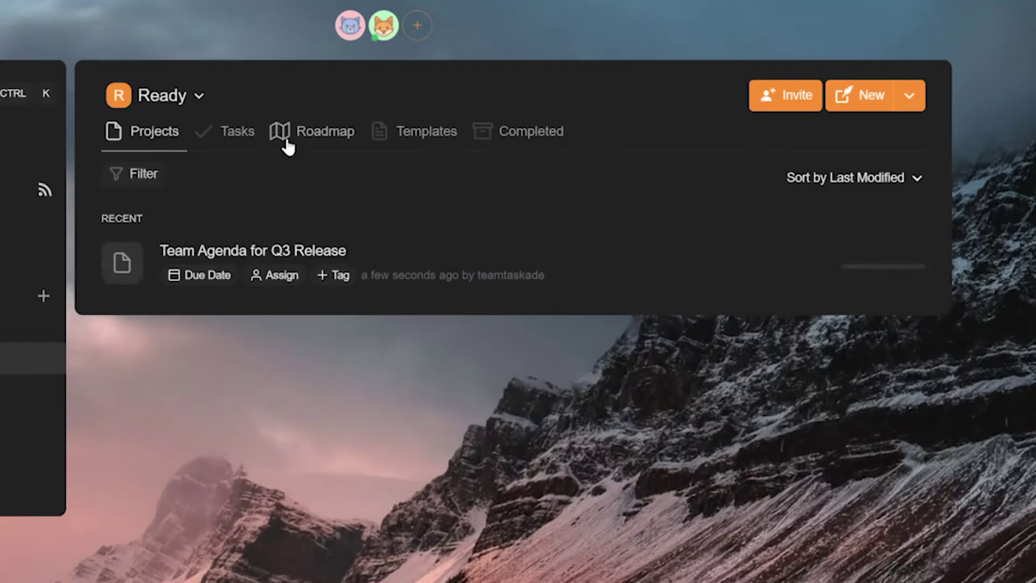
Step: Show the roadmap timeline, then switch the project through Board, Mindmap and back to List layouts
click(378, 78)
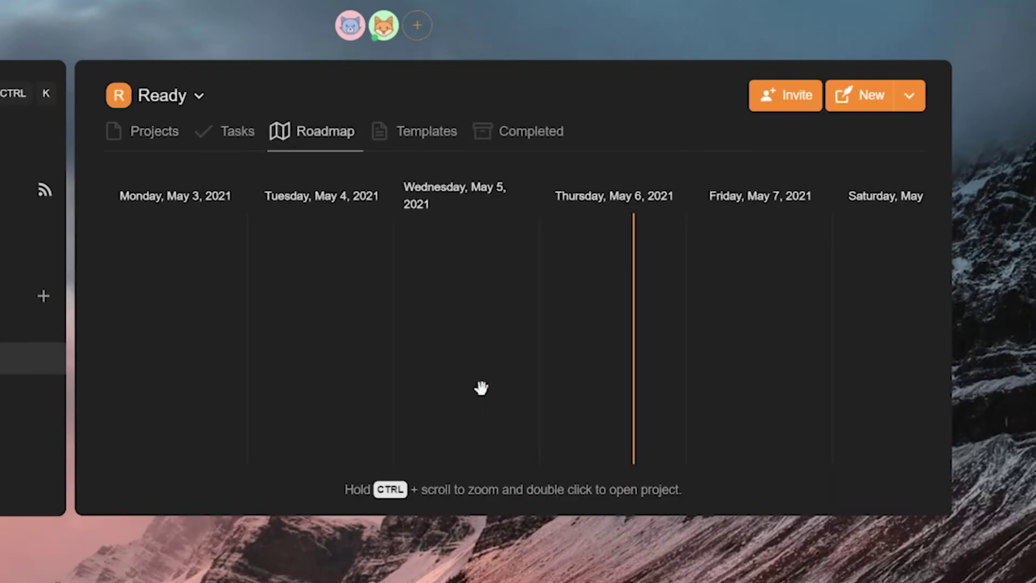
scroll(482, 388, right, 2)
scroll(483, 381, left, 3)
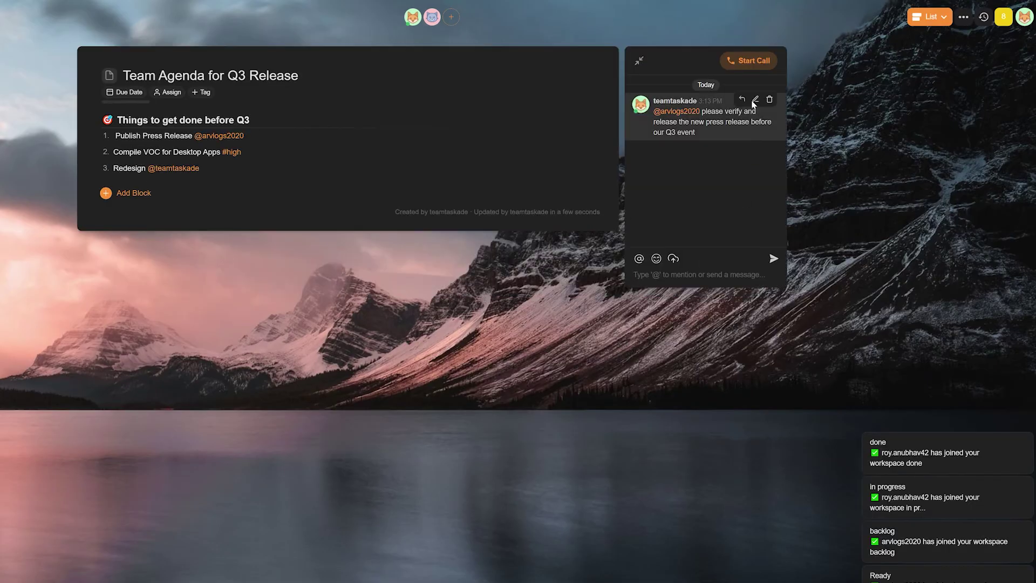
click(934, 16)
click(872, 59)
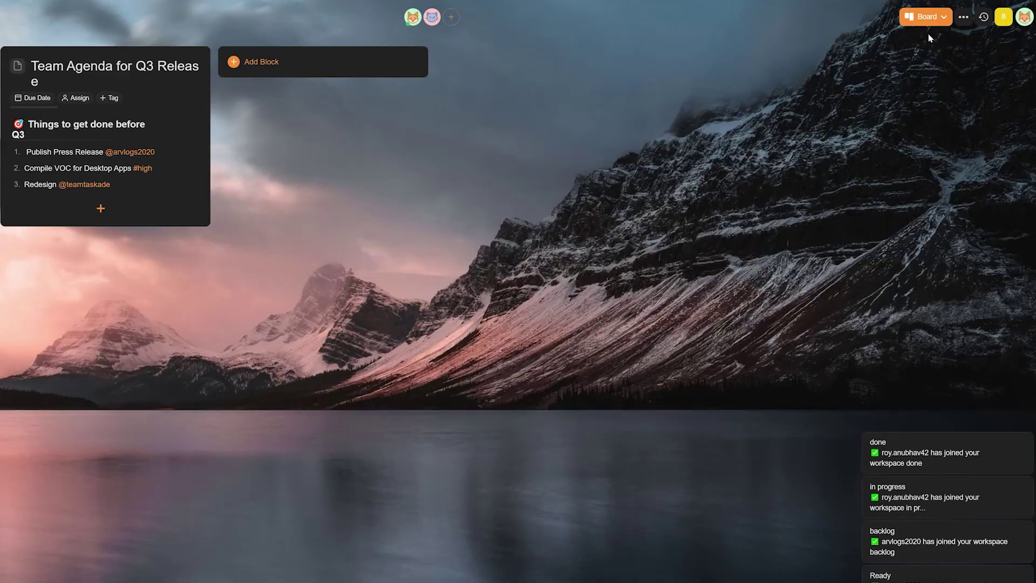
click(927, 18)
click(902, 92)
click(927, 17)
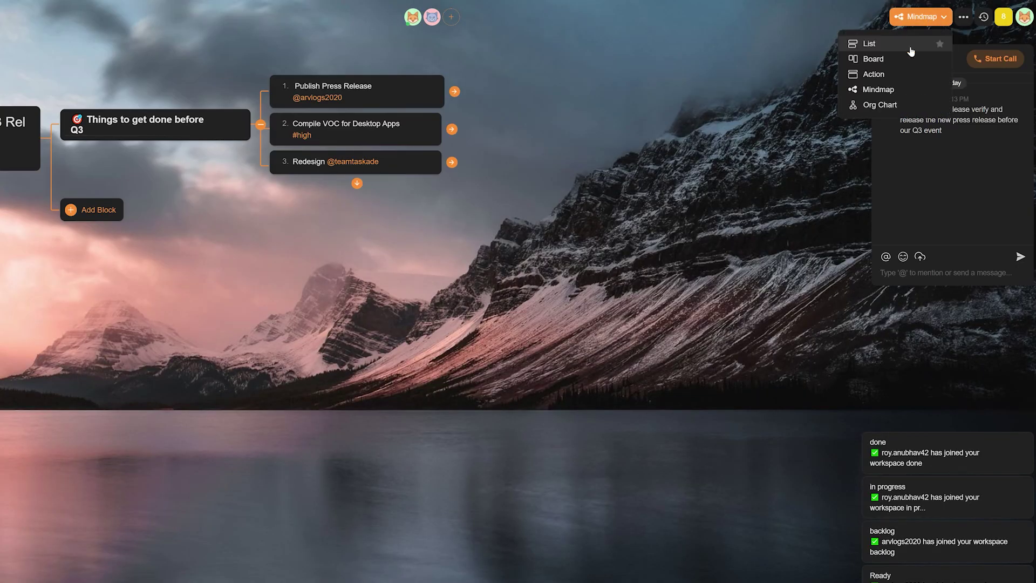
click(868, 44)
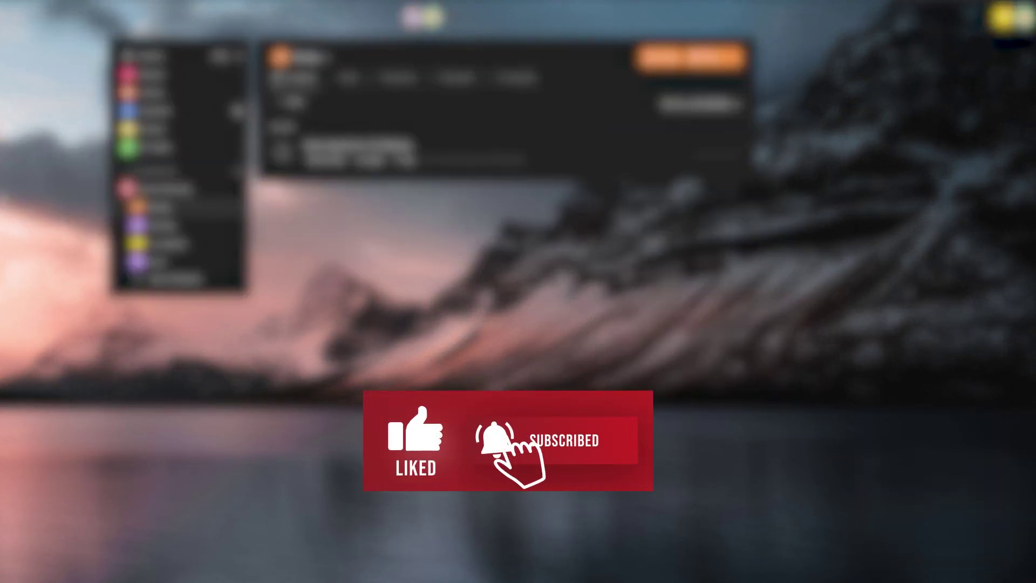
Step: Display the Ready subspace's projects on the Roadmap date timeline
click(379, 78)
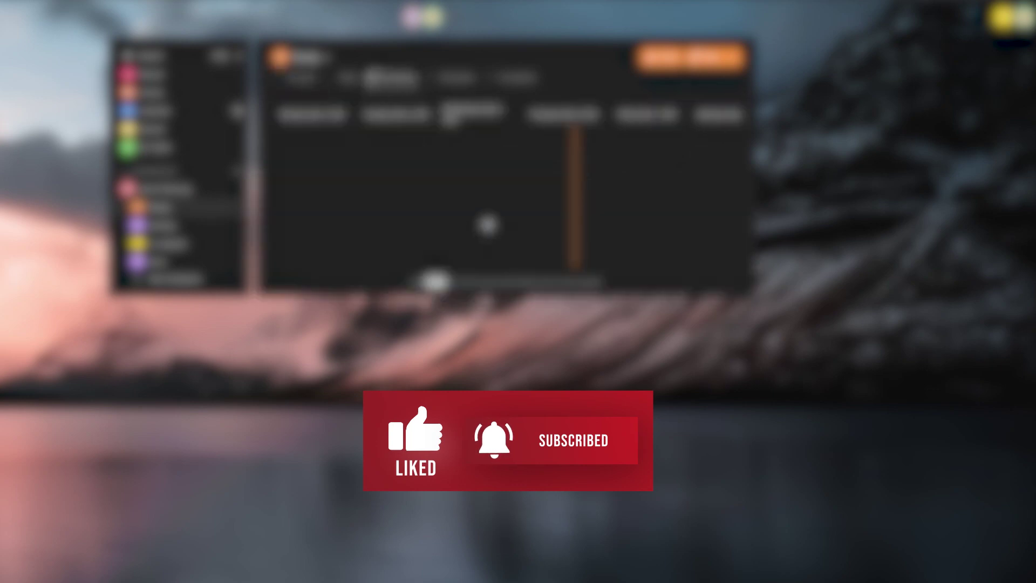